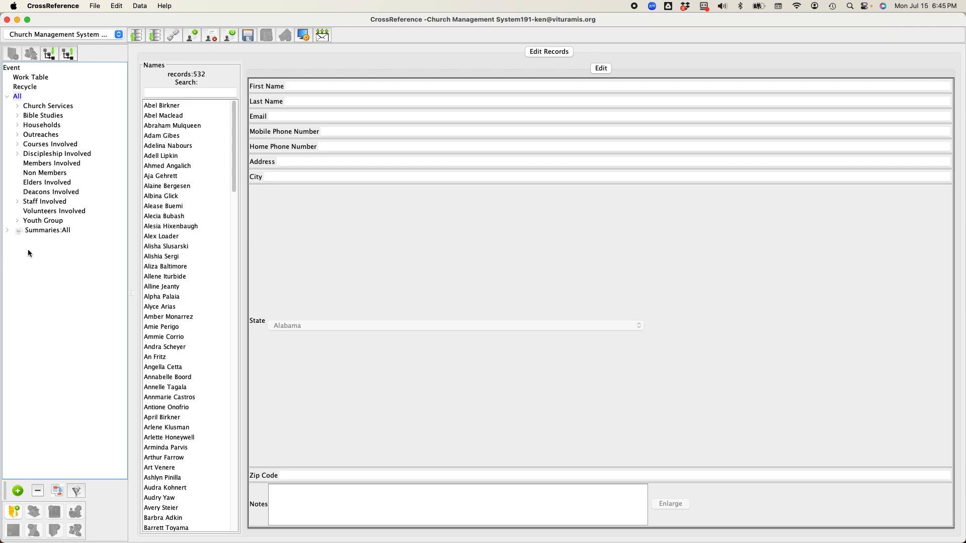
- Expand the summaries and select the All Involved group to view its member records
left_click(8, 231)
left_click(47, 243)
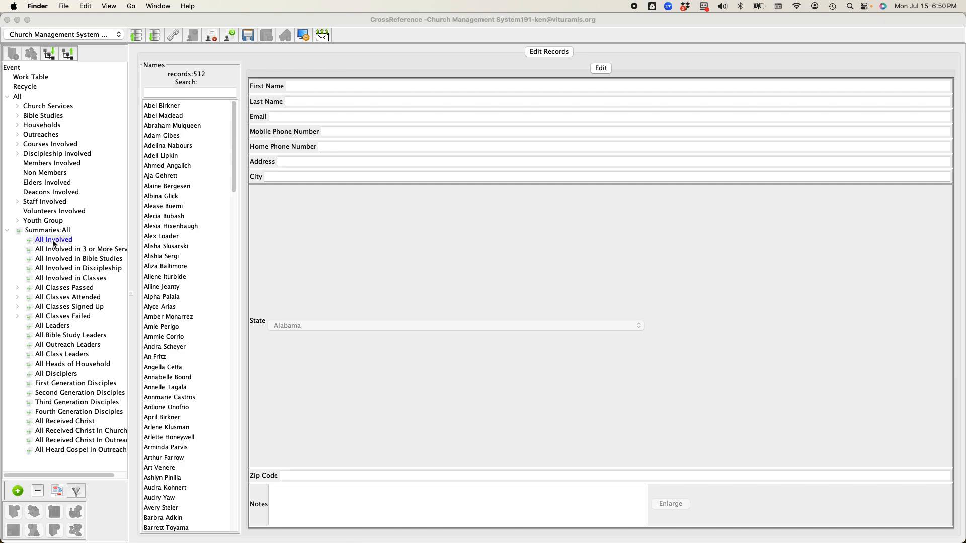
left_click(52, 15)
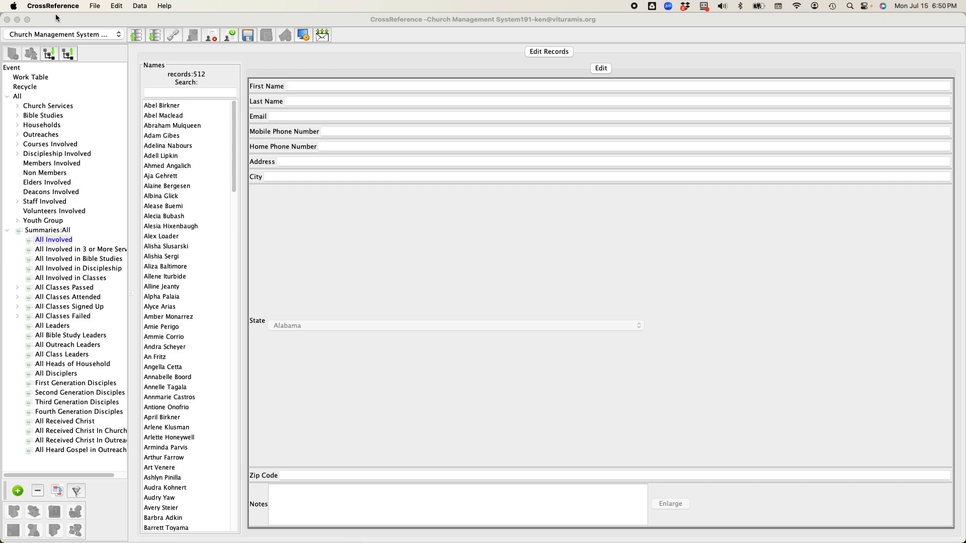
- Start a new database and choose to import from a previous database
left_click(95, 5)
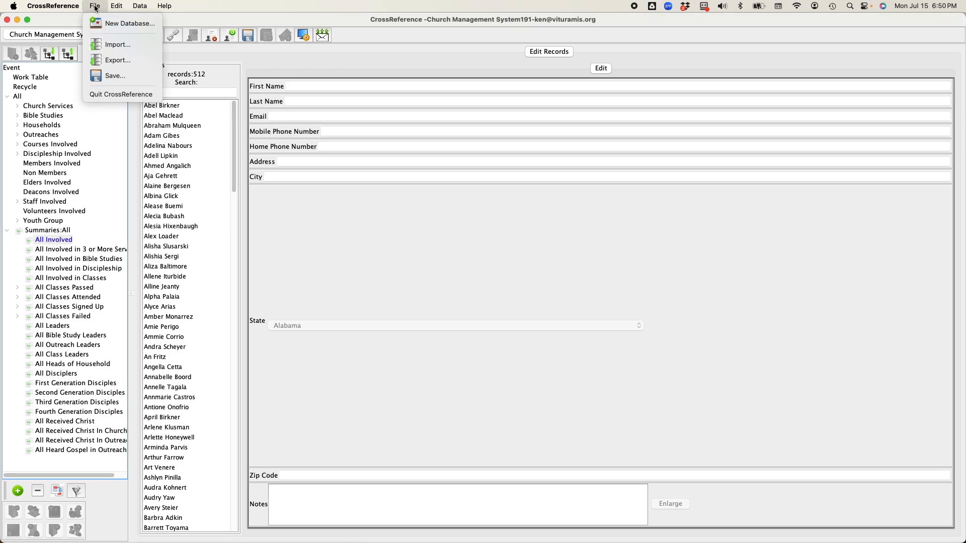
left_click(114, 25)
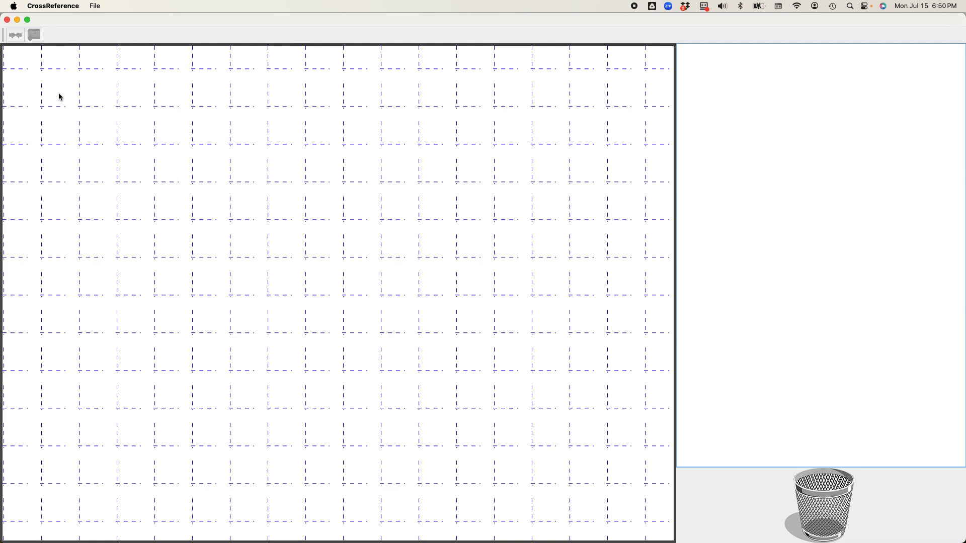
left_click(96, 7)
left_click(117, 38)
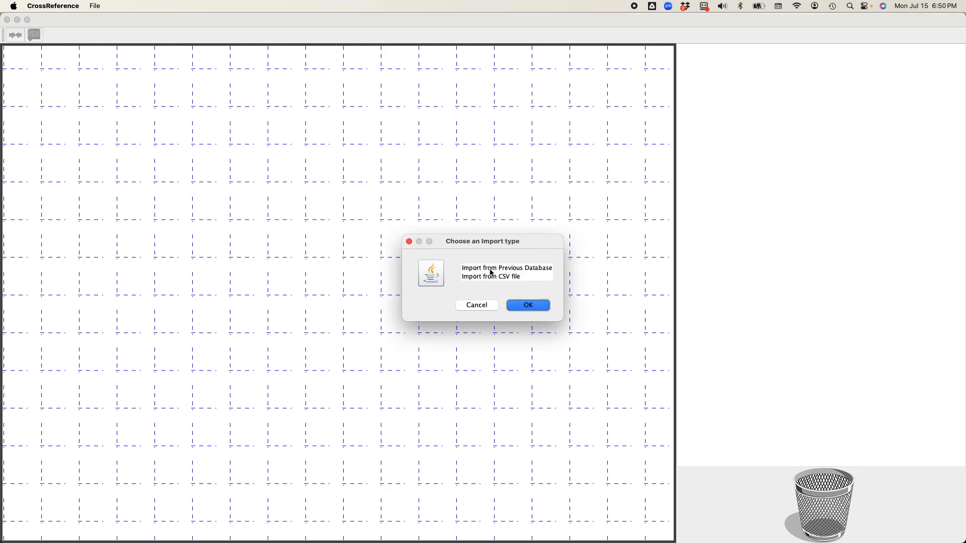
left_click(495, 270)
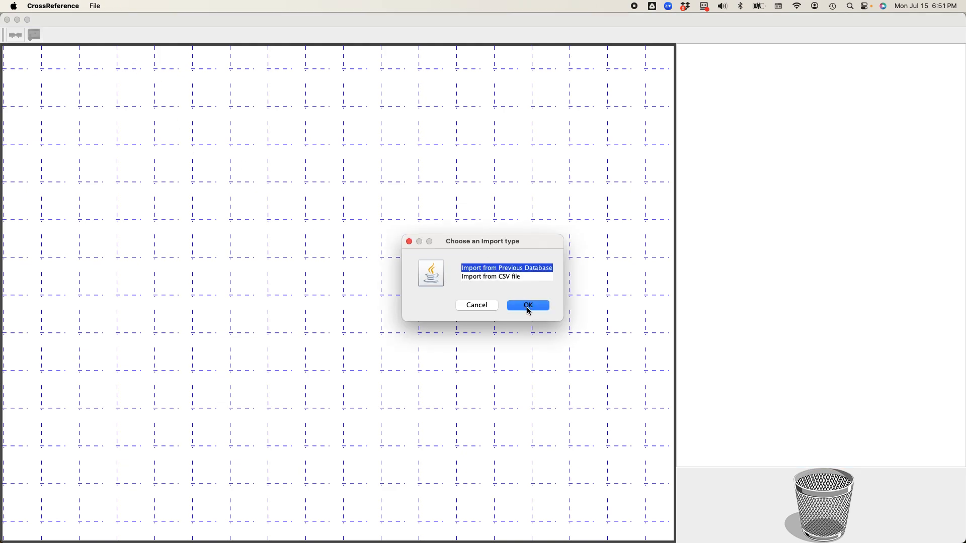
left_click(529, 307)
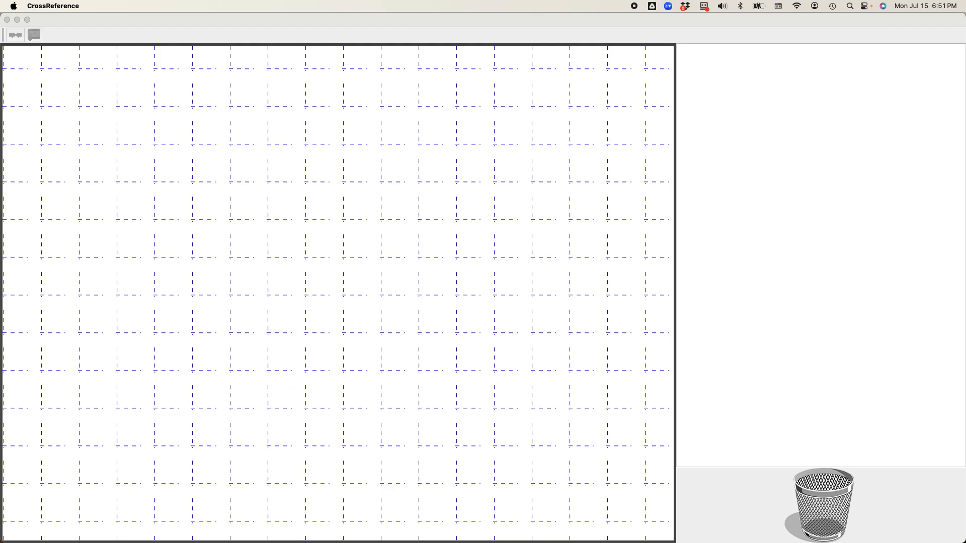
- Choose Church Management System 2023 as the source database for the import
left_click_drag(231, 416, 397, 212)
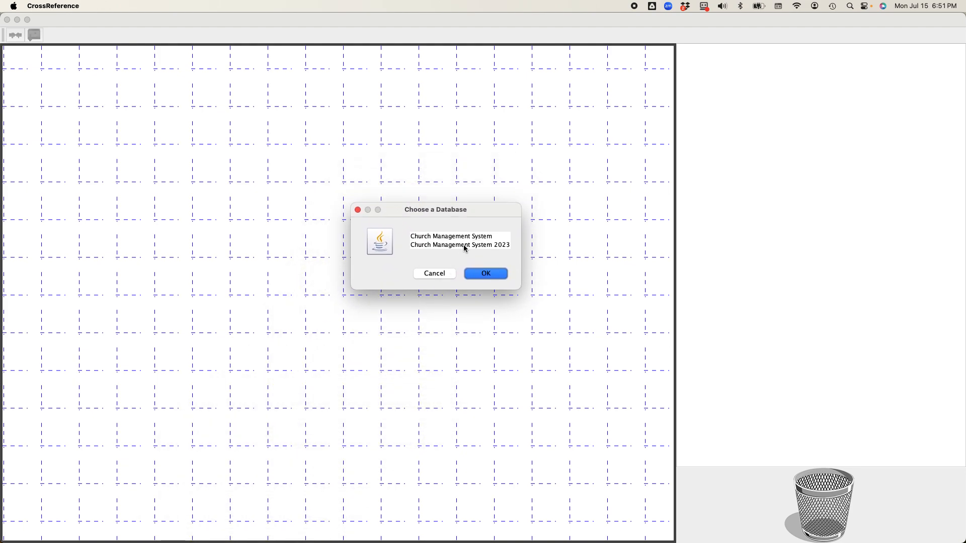
left_click(464, 246)
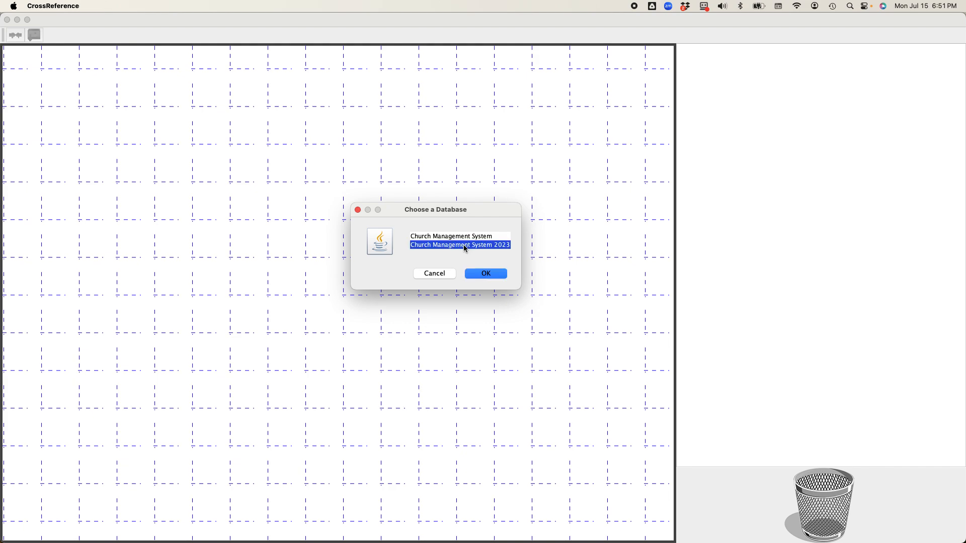
left_click(486, 274)
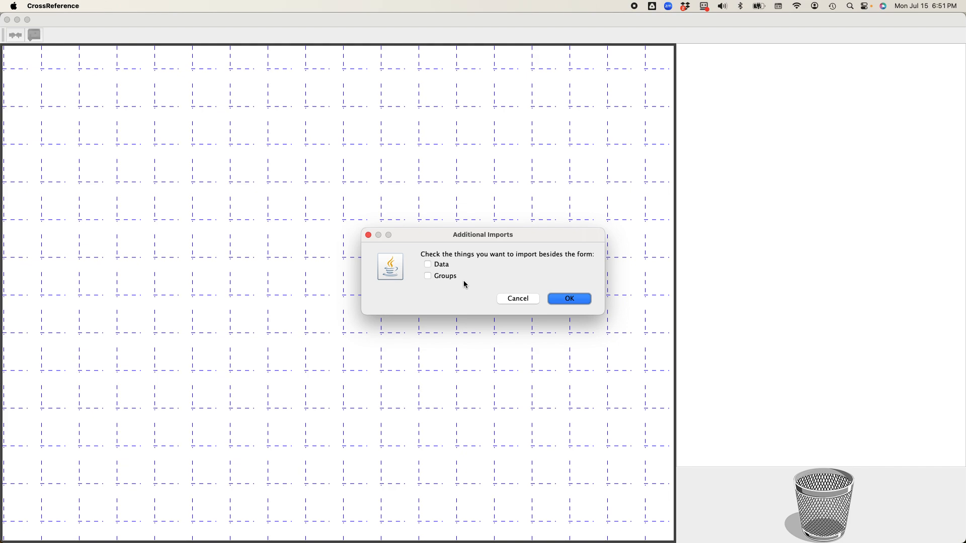
- Include data in the import and pick the All Involved summary group as the group to import
left_click(428, 265)
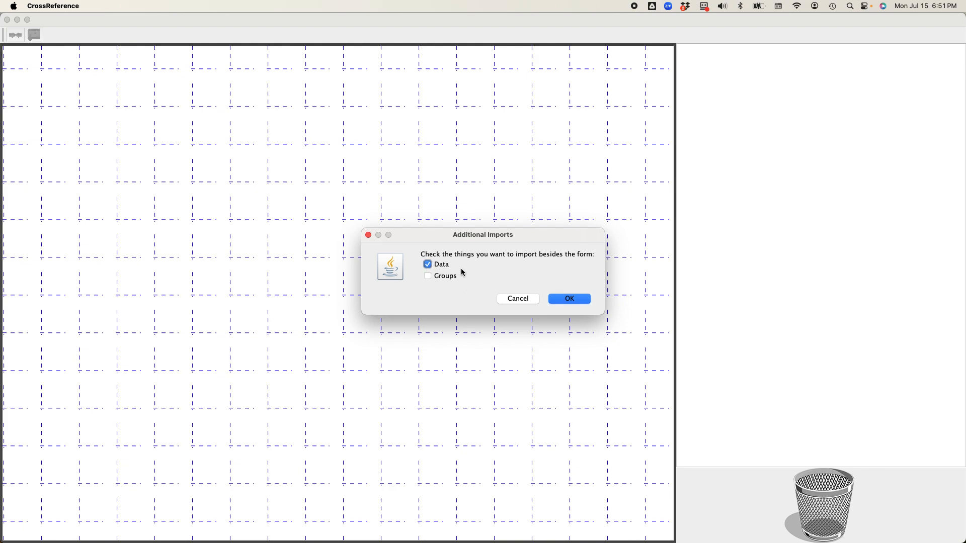
left_click(578, 298)
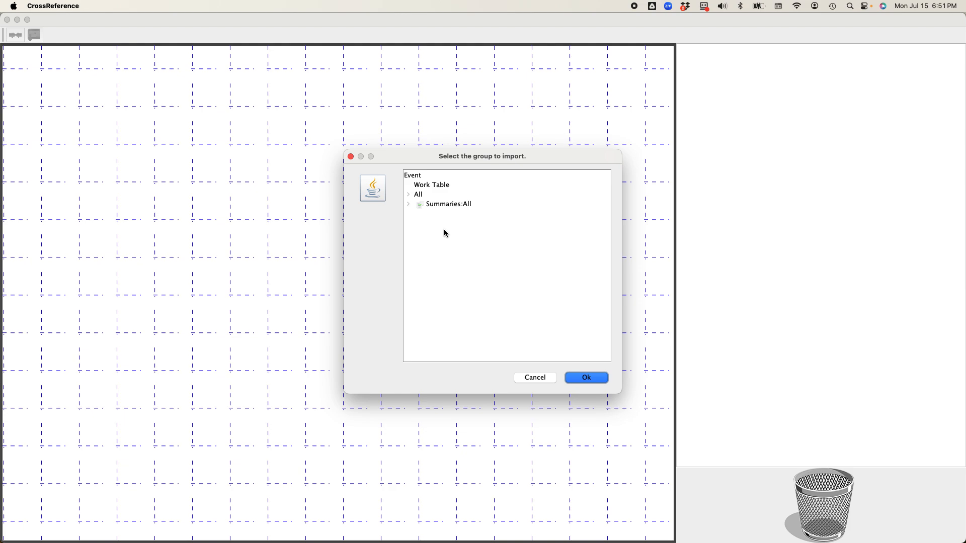
left_click(409, 205)
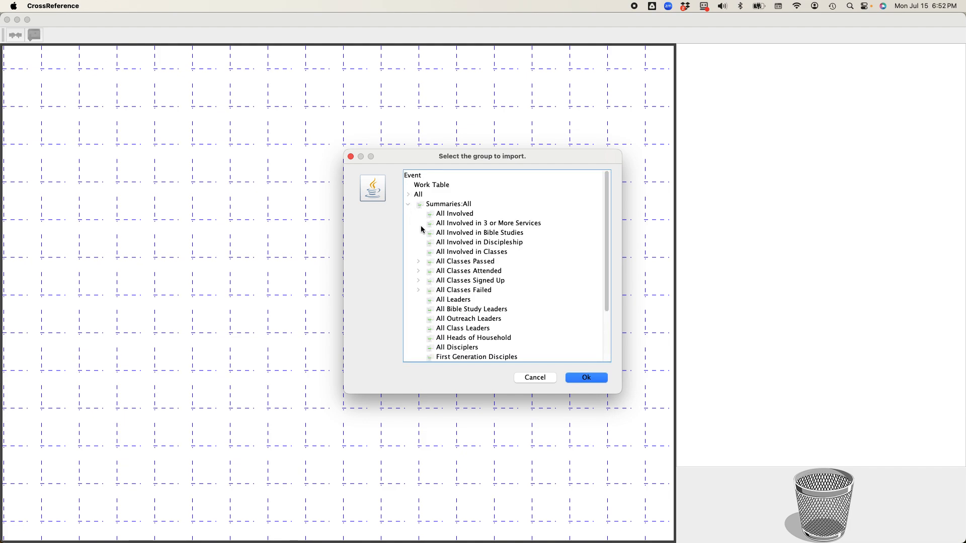
left_click(456, 216)
left_click(586, 378)
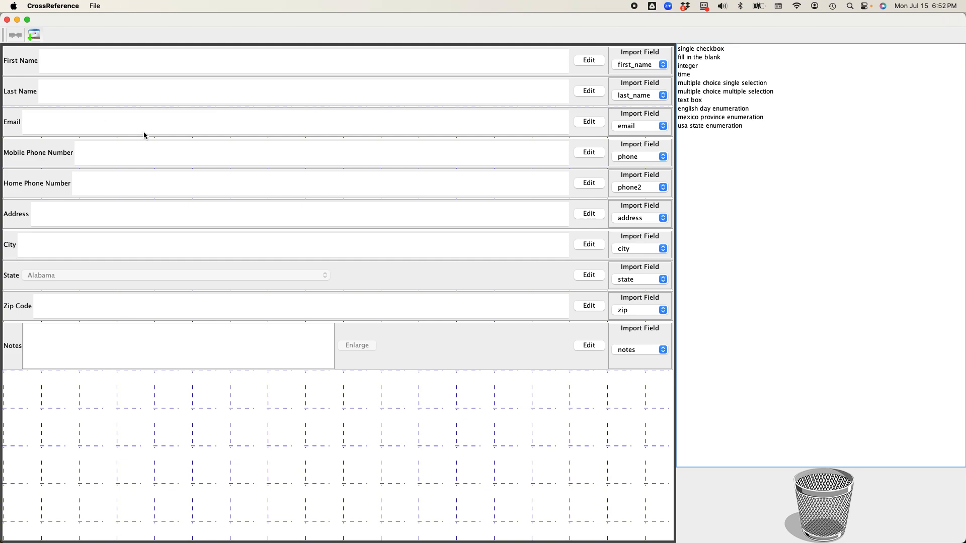
- Save the new database as Church Management System 2024 and dismiss the confirmation
left_click(35, 36)
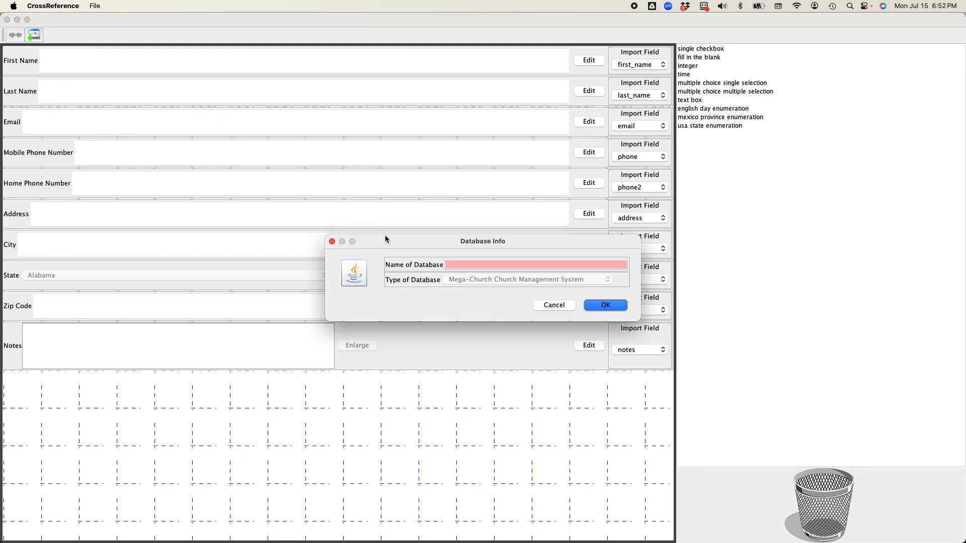
left_click(458, 263)
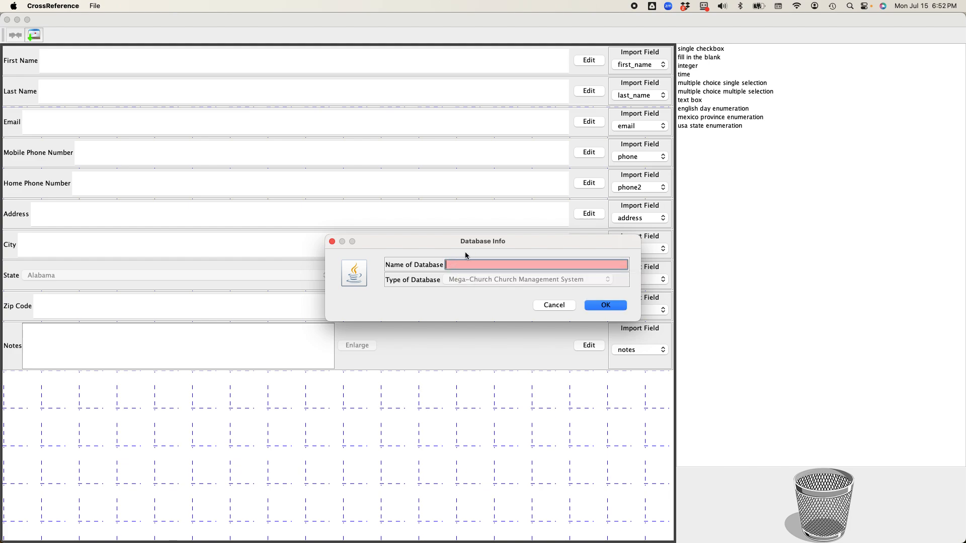
type("Church Mana")
key("BackSpace")
key("BackSpace")
type("anagement Sy")
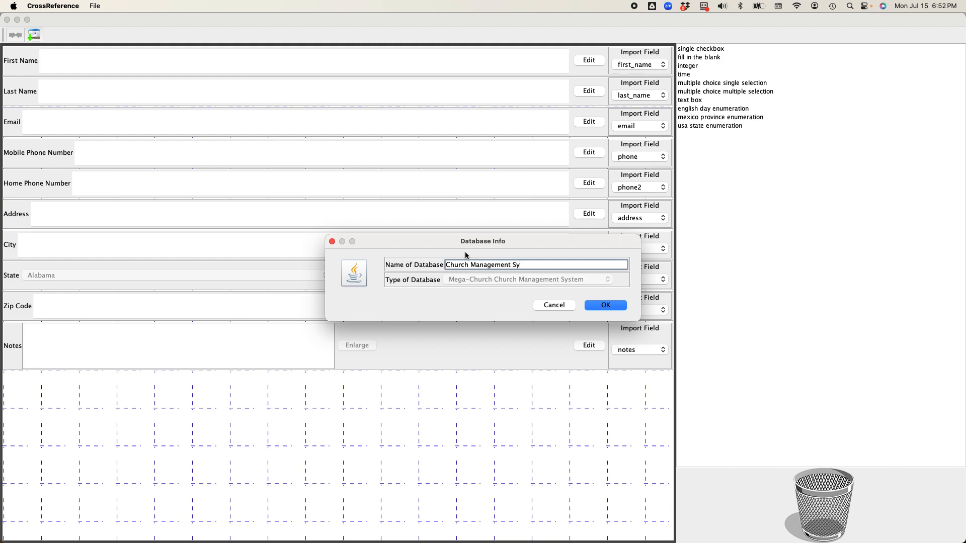
type("stem 2024")
left_click(607, 306)
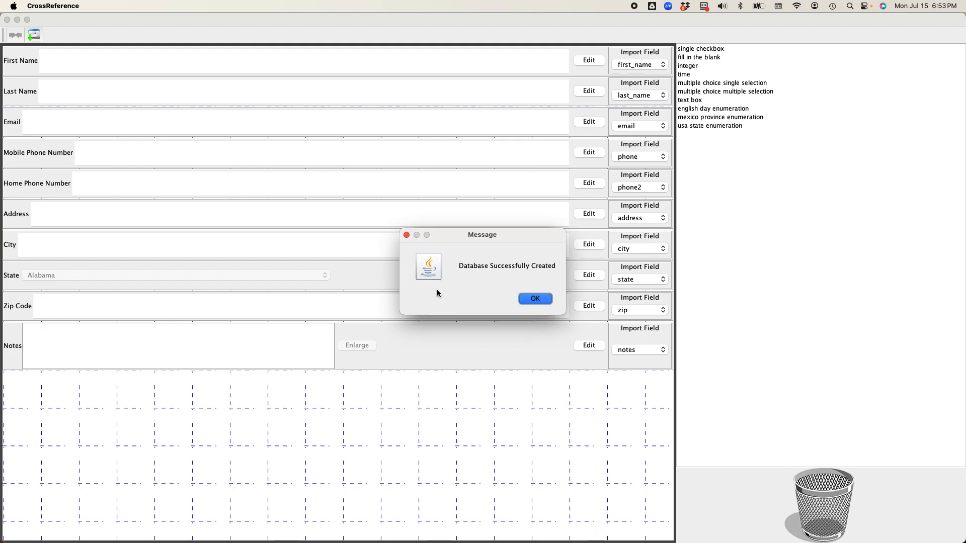
left_click(535, 299)
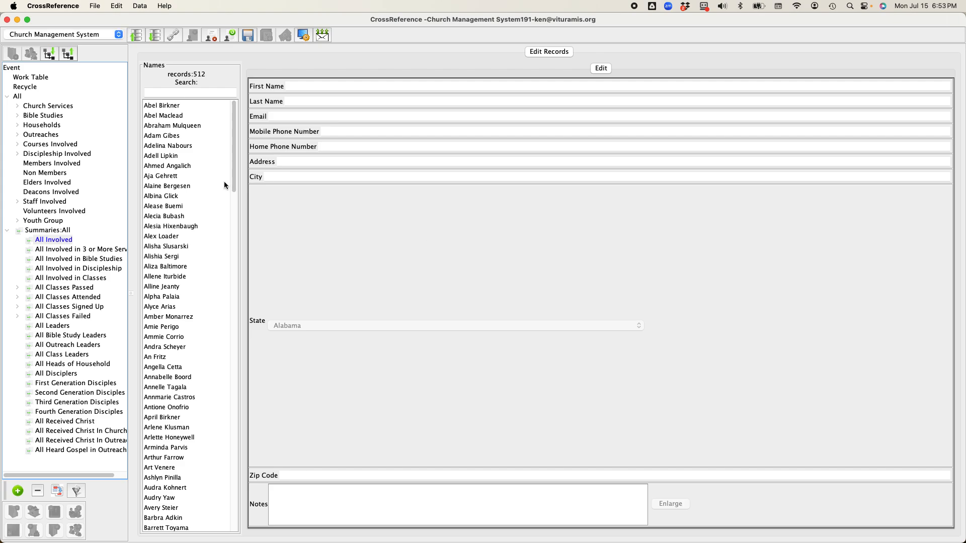
- Switch to the Church Management System 2024 database and browse its groups and member list
left_click(91, 35)
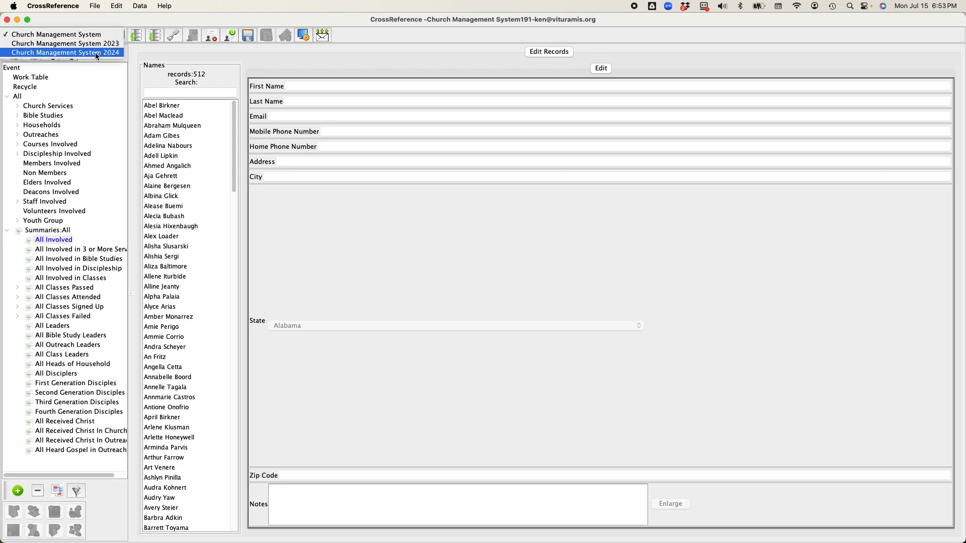
left_click(94, 53)
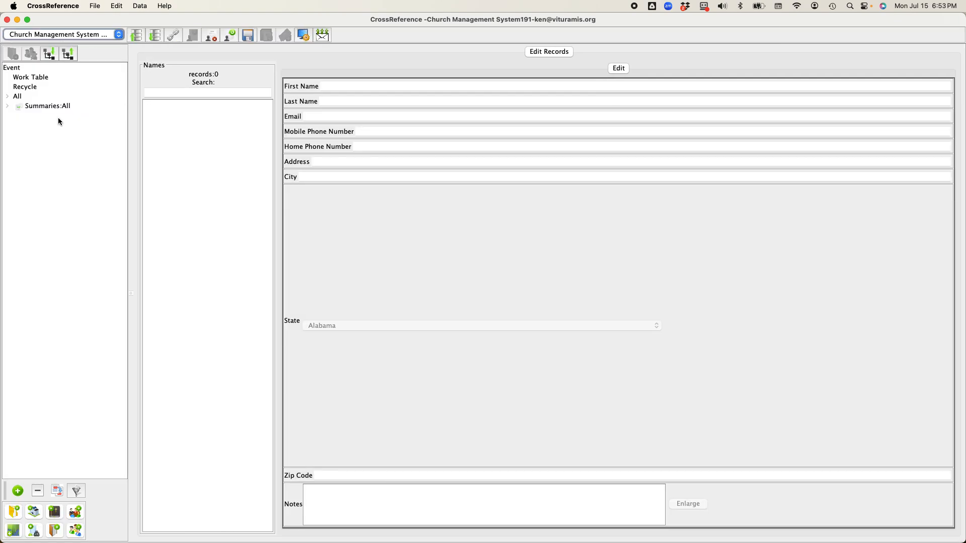
left_click(7, 96)
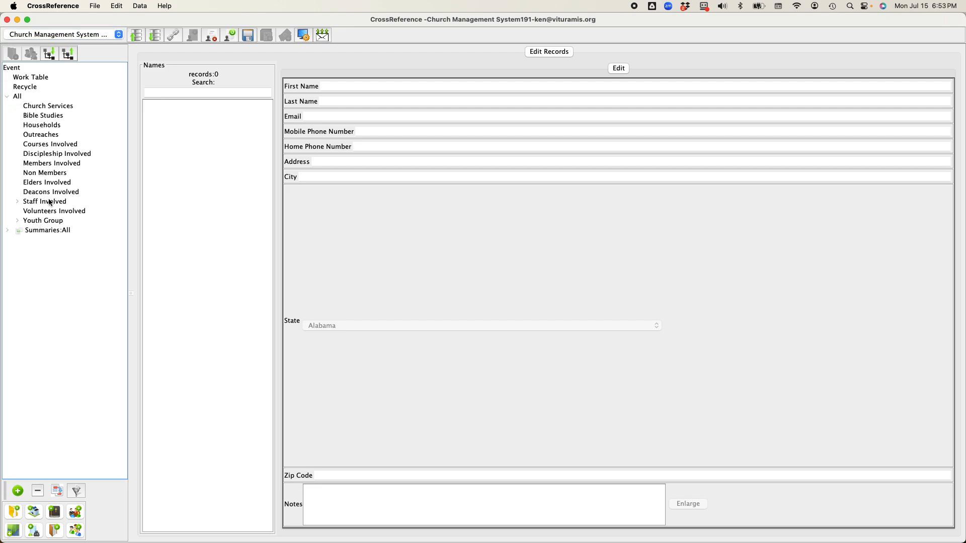
left_click(42, 107)
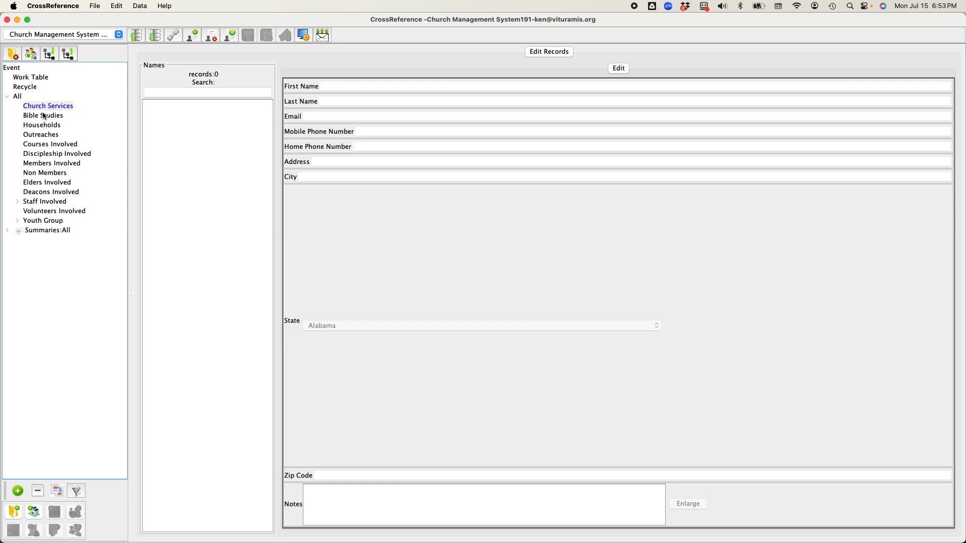
left_click(45, 116)
left_click(41, 125)
left_click(19, 97)
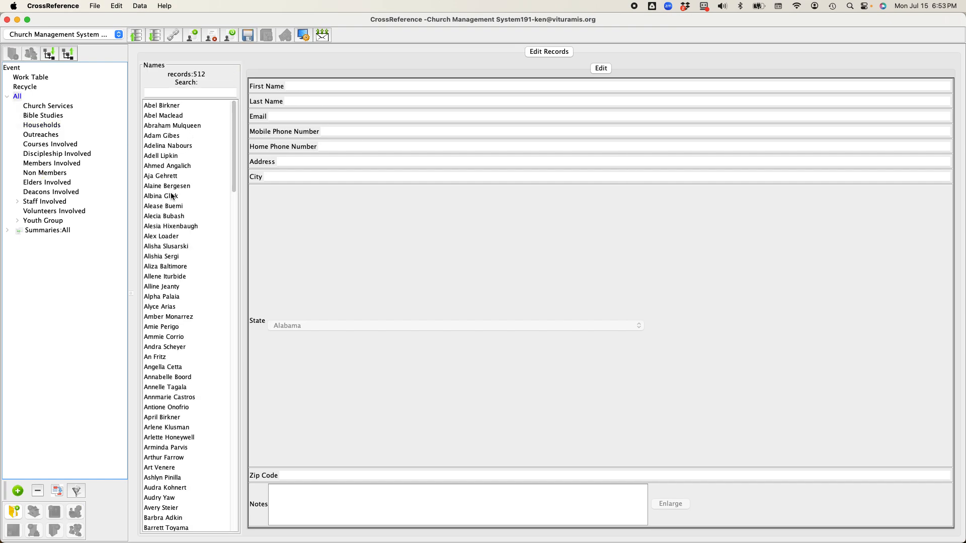
scroll(162, 360, "down", 7)
scroll(162, 360, "down", 13)
scroll(162, 360, "up", 10)
scroll(162, 359, "up", 6)
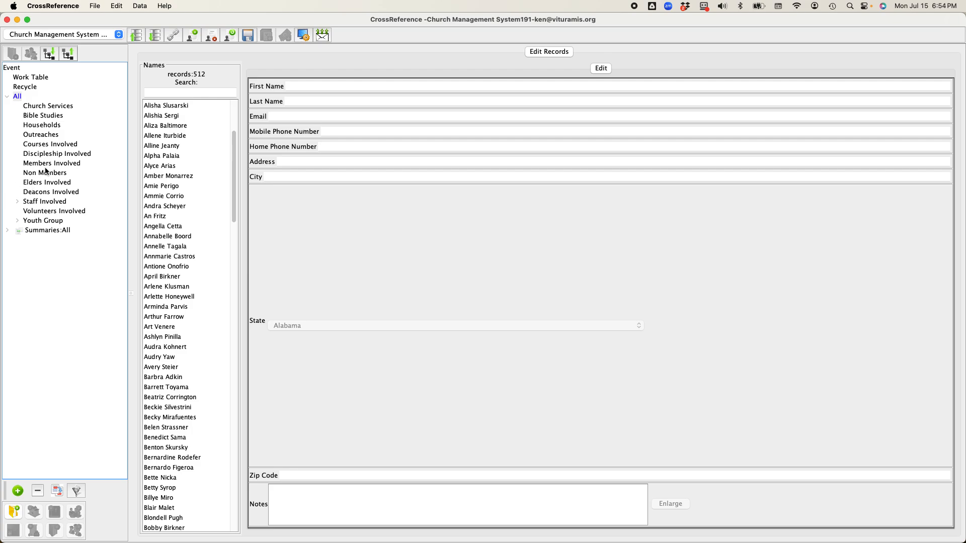
- Reselect the database and inspect the All group with its Church Services and Bible Studies subgroups
left_click(93, 34)
left_click(67, 35)
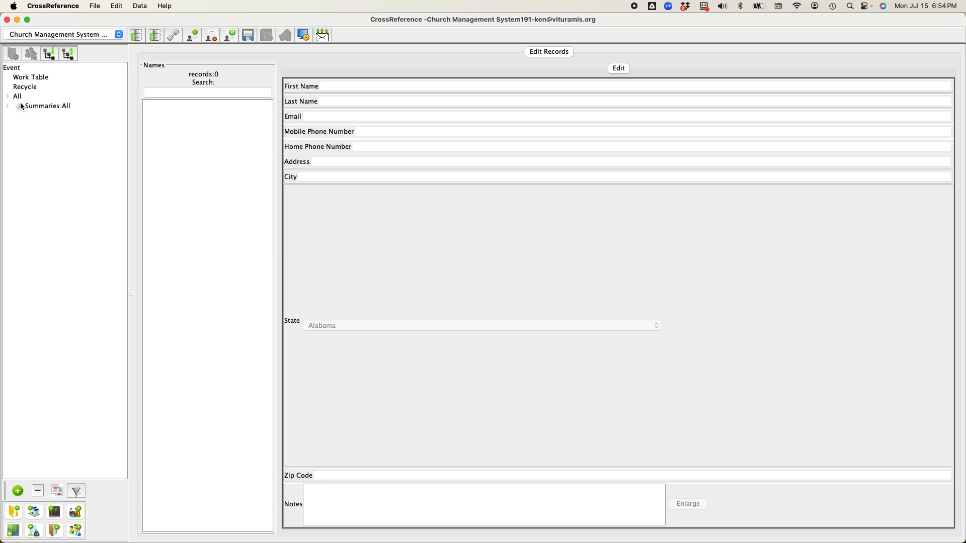
left_click(8, 96)
left_click(19, 97)
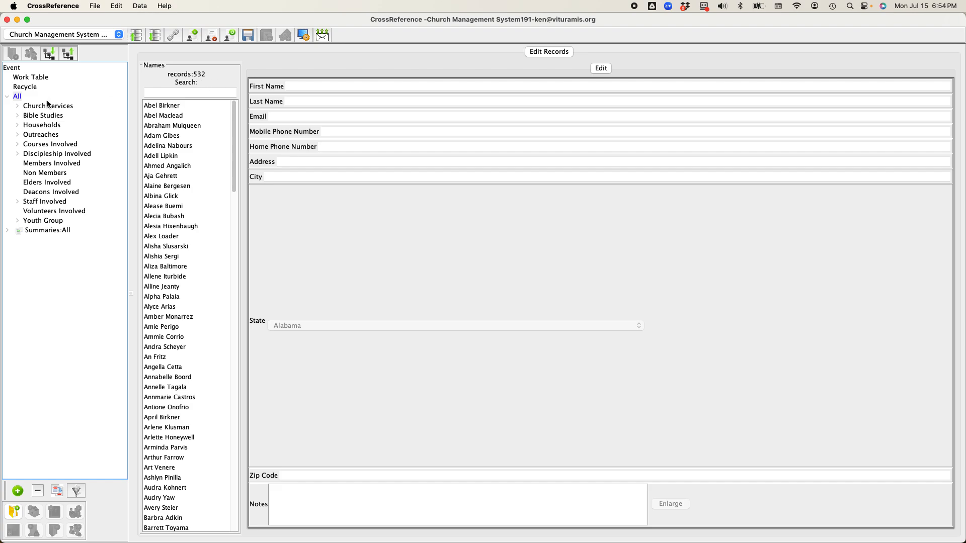
left_click(17, 106)
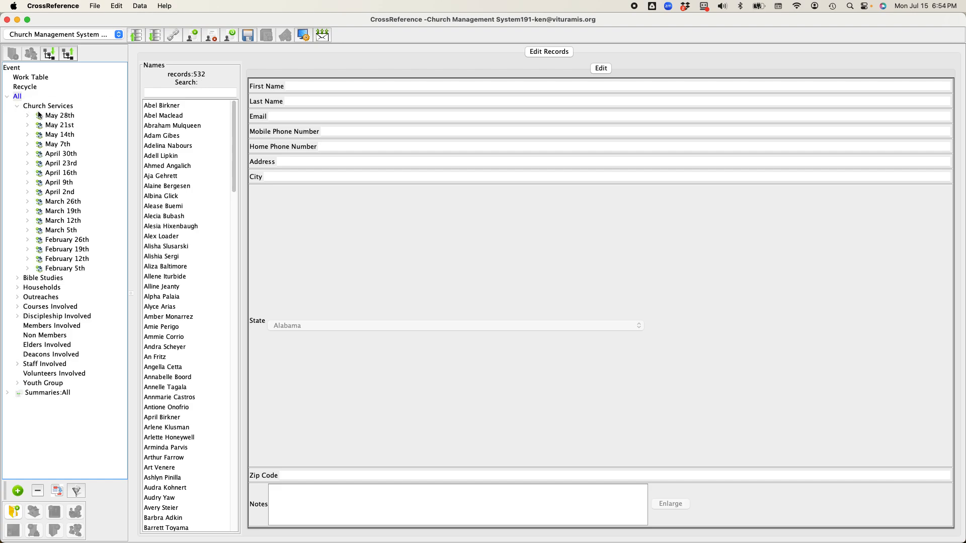
left_click(18, 106)
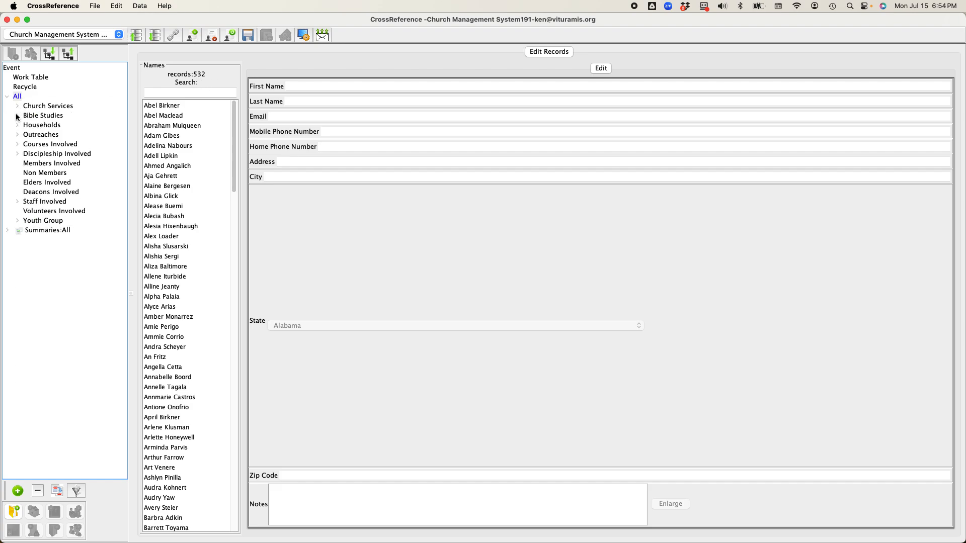
left_click(18, 116)
left_click(18, 115)
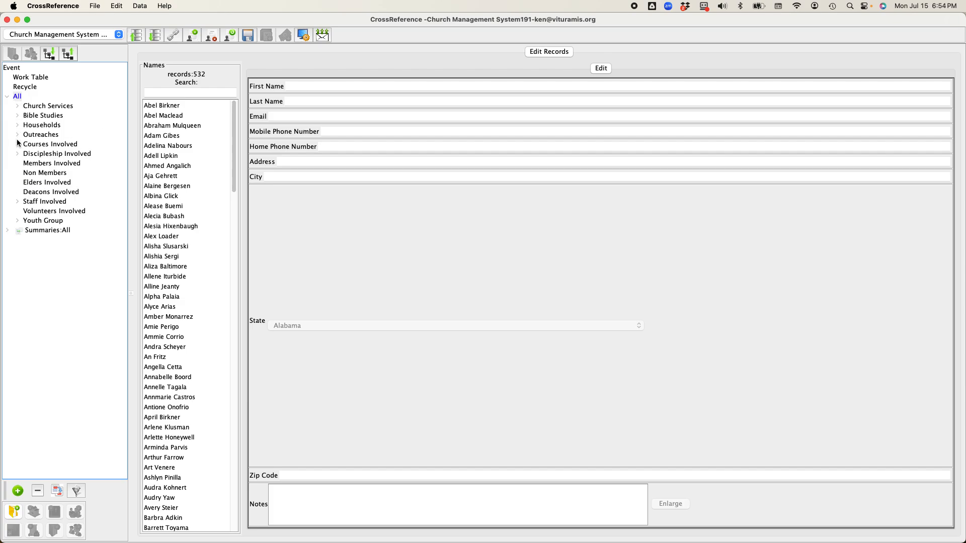